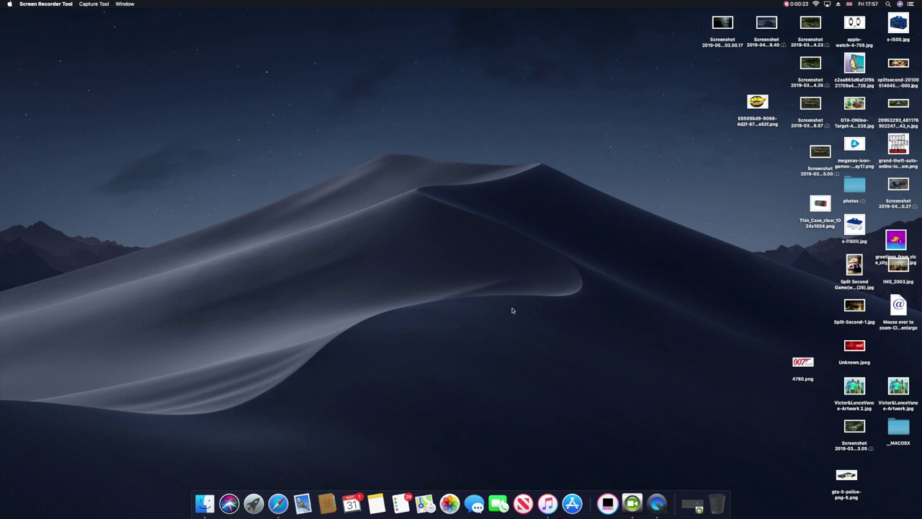
# Pair the Magic Keyboard with Numeric Keypad as a Bluetooth keyboard from the System Preferences keyboard settings.
pyautogui.click(8, 4)
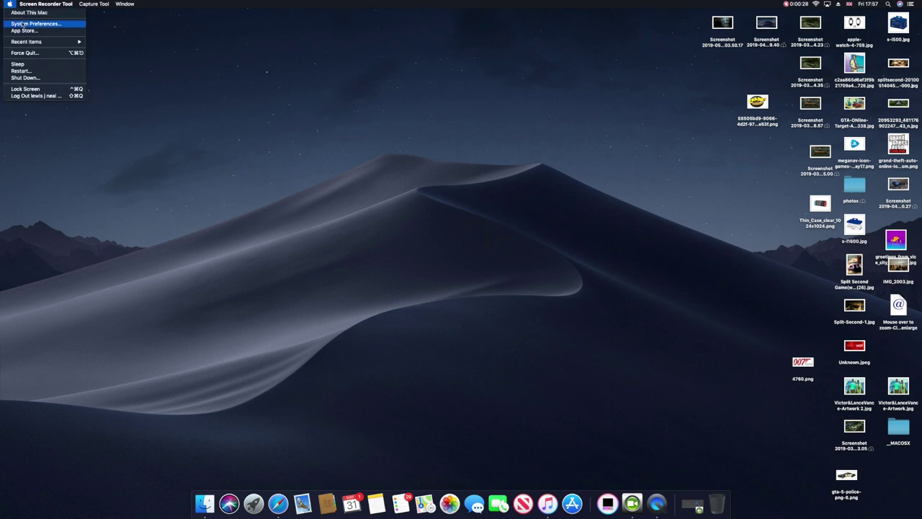
pyautogui.click(24, 24)
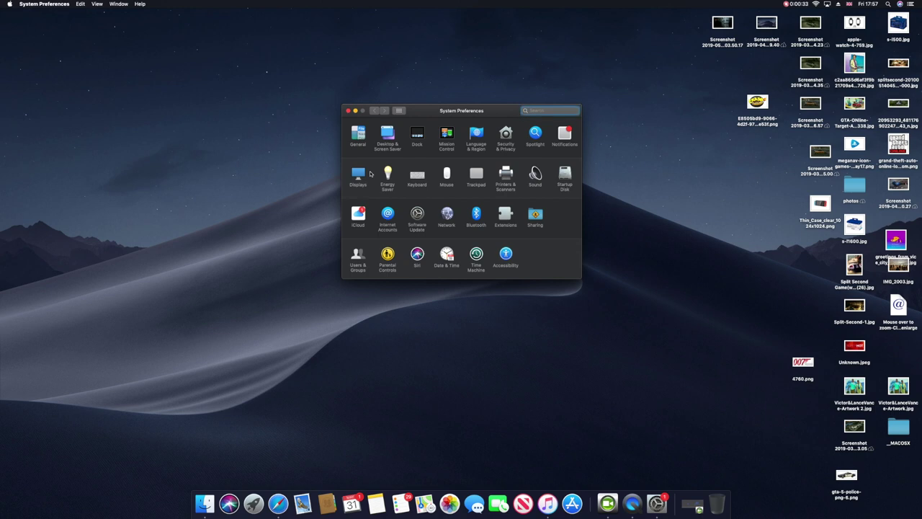
pyautogui.click(416, 180)
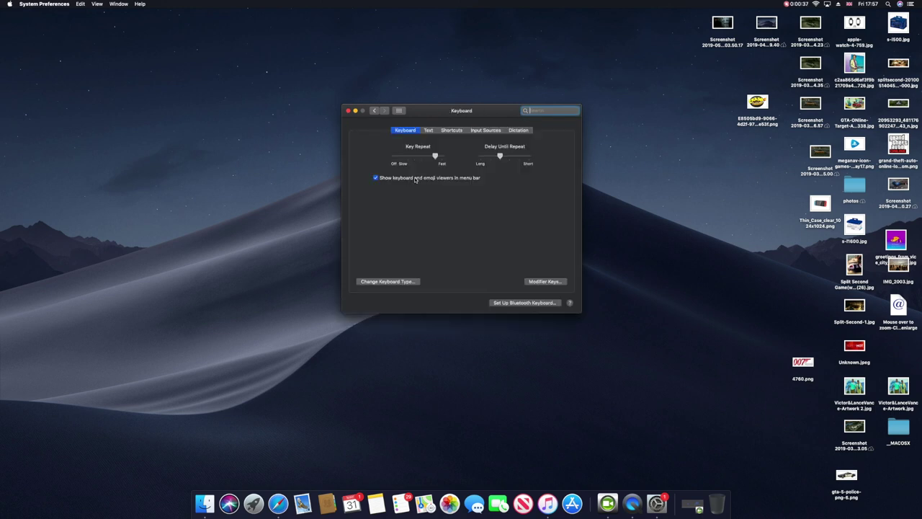
pyautogui.click(507, 303)
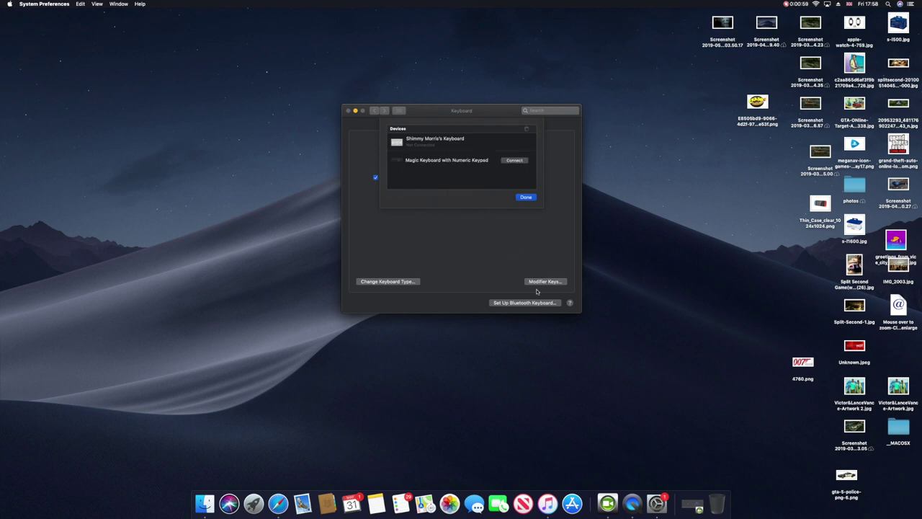
pyautogui.click(514, 162)
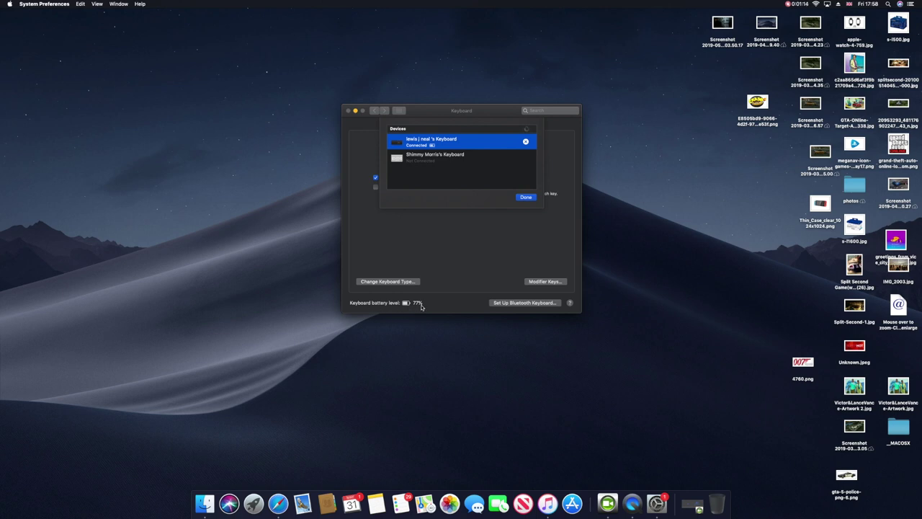
pyautogui.click(531, 198)
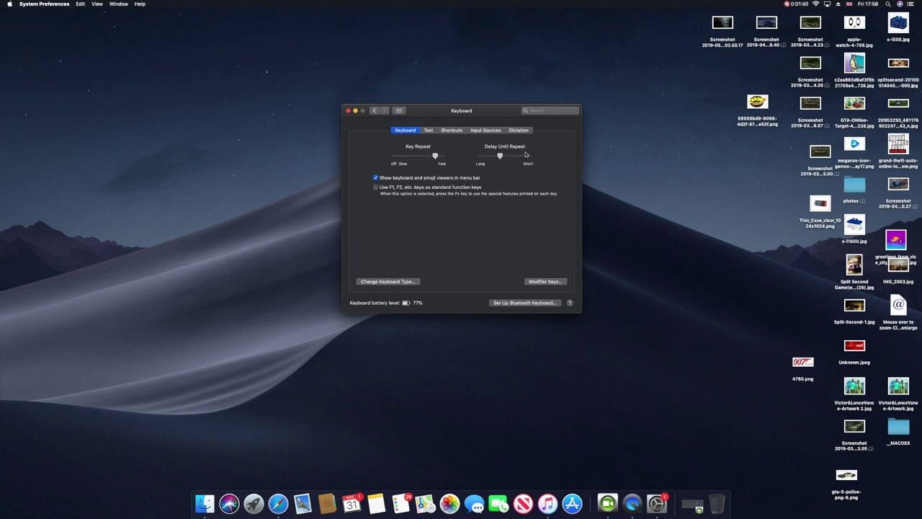
# Review the keyboard's text replacement, shortcut and input source settings.
pyautogui.click(429, 132)
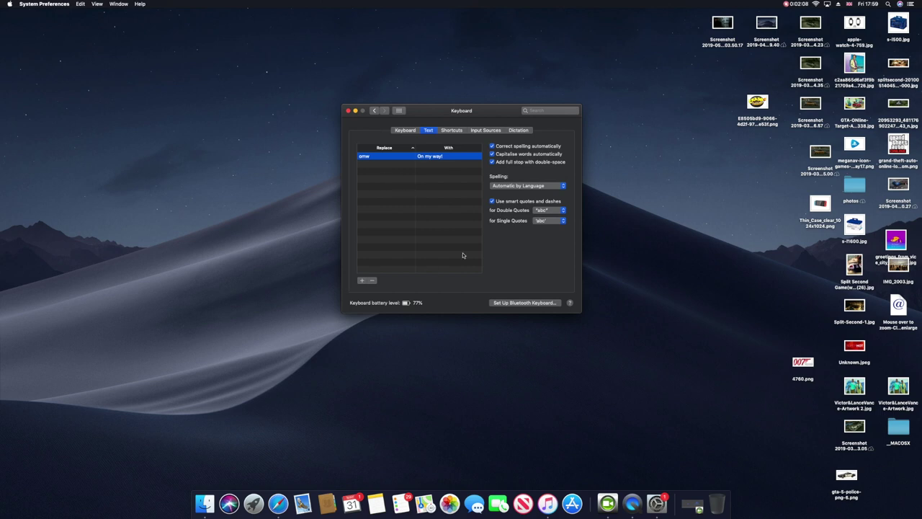
pyautogui.click(454, 130)
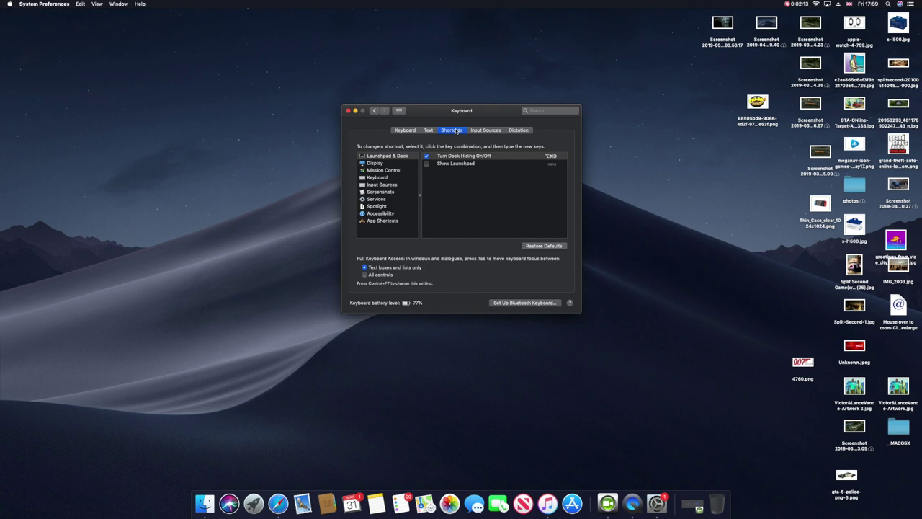
pyautogui.click(483, 131)
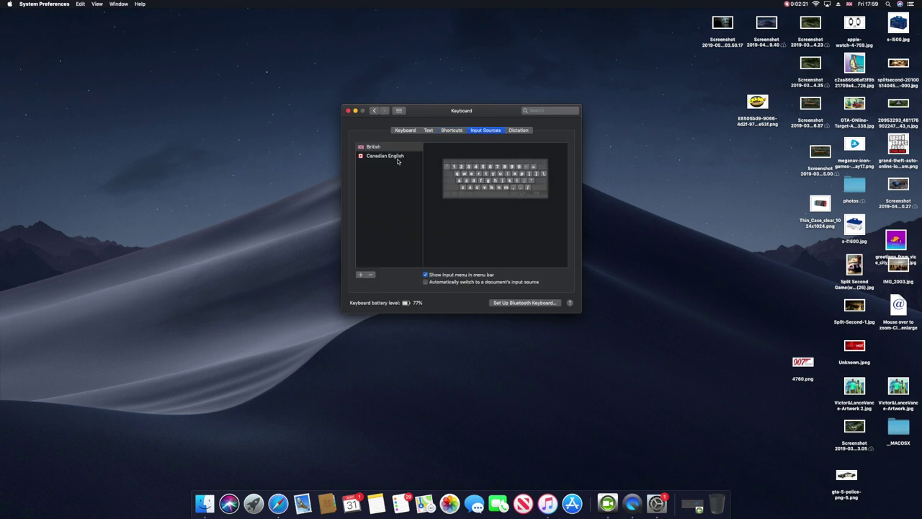
# Customize the Dictation shortcut, assigning the Return key to it.
pyautogui.click(519, 130)
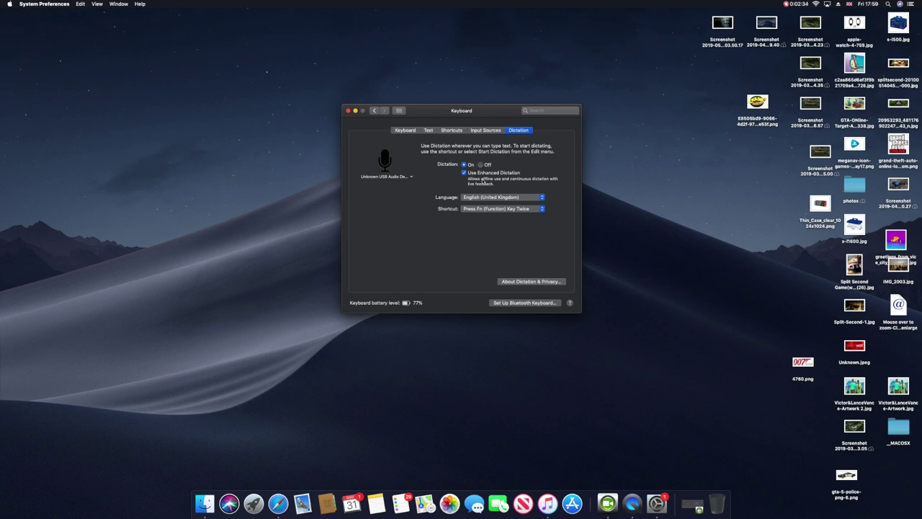
pyautogui.moveTo(482, 208); pyautogui.dragTo(480, 239)
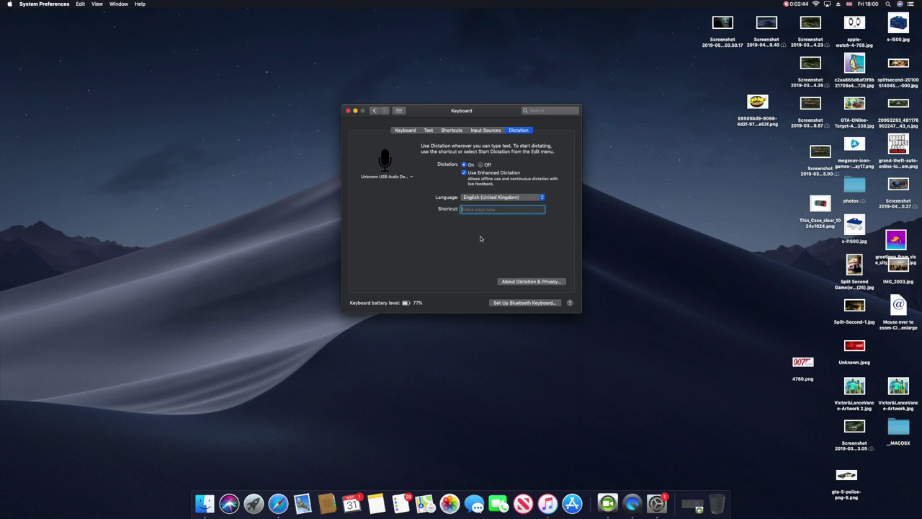
pyautogui.press('Return')
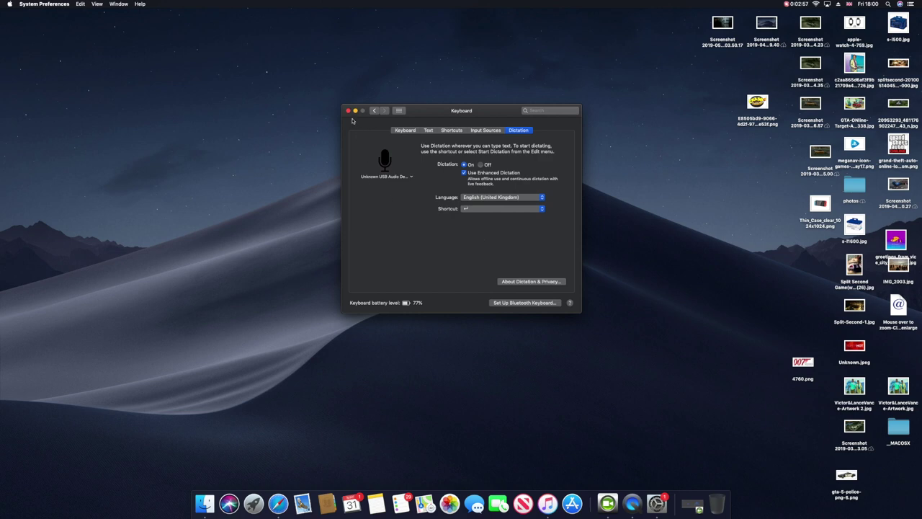
# Look through all the keyboard setting categories once more, from input sources to dictation, and close the preferences window.
pyautogui.click(472, 131)
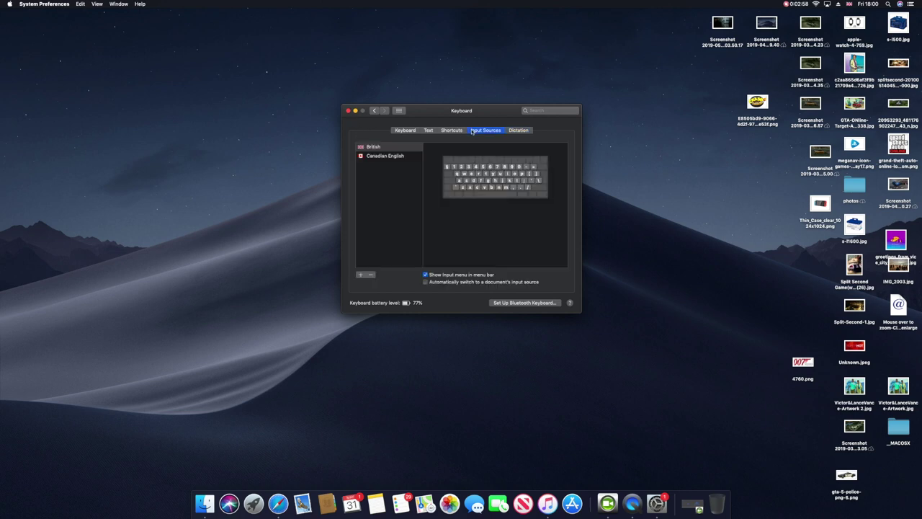
pyautogui.click(411, 129)
pyautogui.click(429, 130)
pyautogui.click(451, 131)
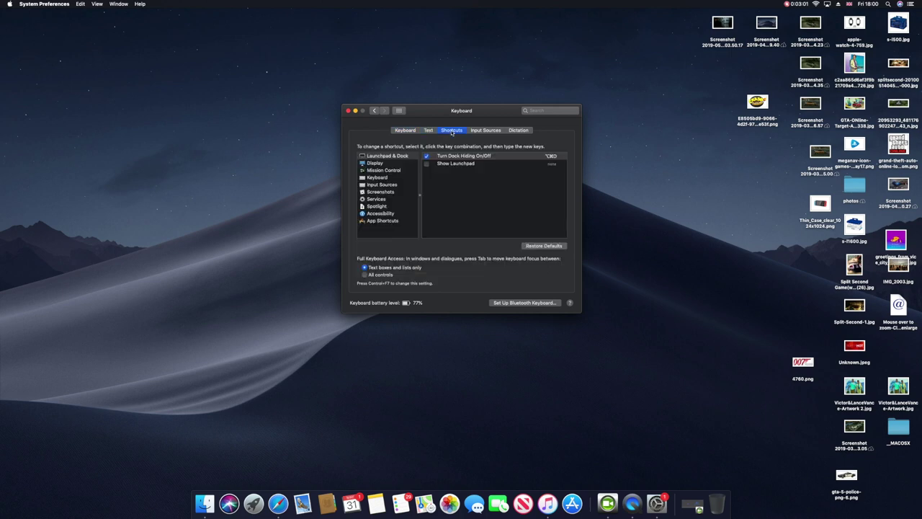
pyautogui.click(486, 130)
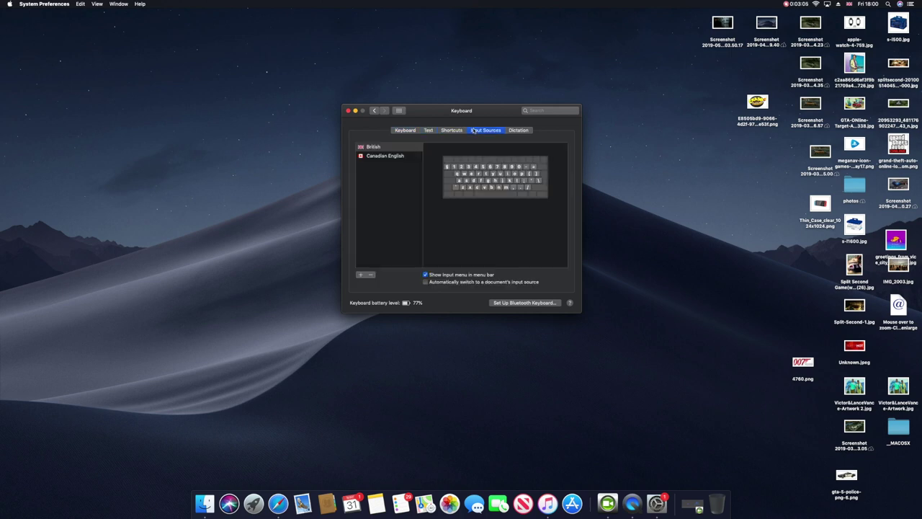
pyautogui.click(518, 131)
pyautogui.click(348, 110)
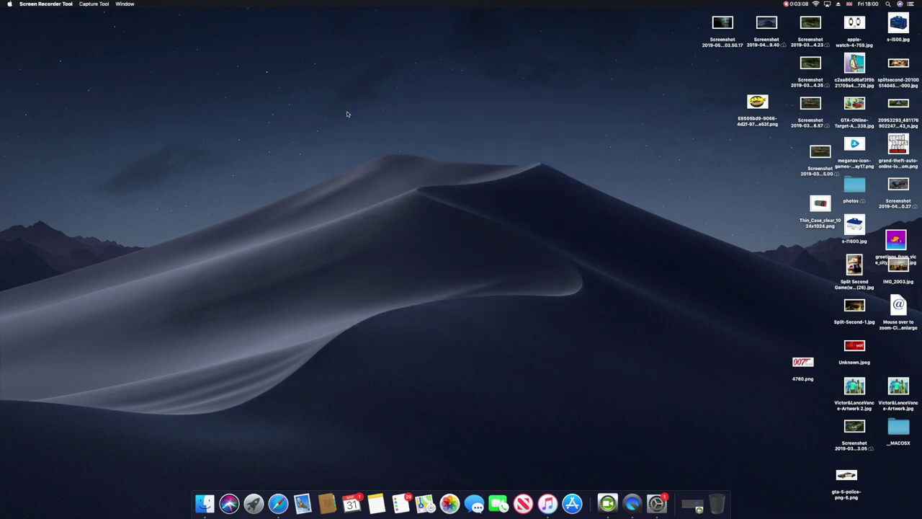
# Open Reminders and add the items "Take the trash" and "Feed my c" to the Done stuff list.
pyautogui.click(258, 508)
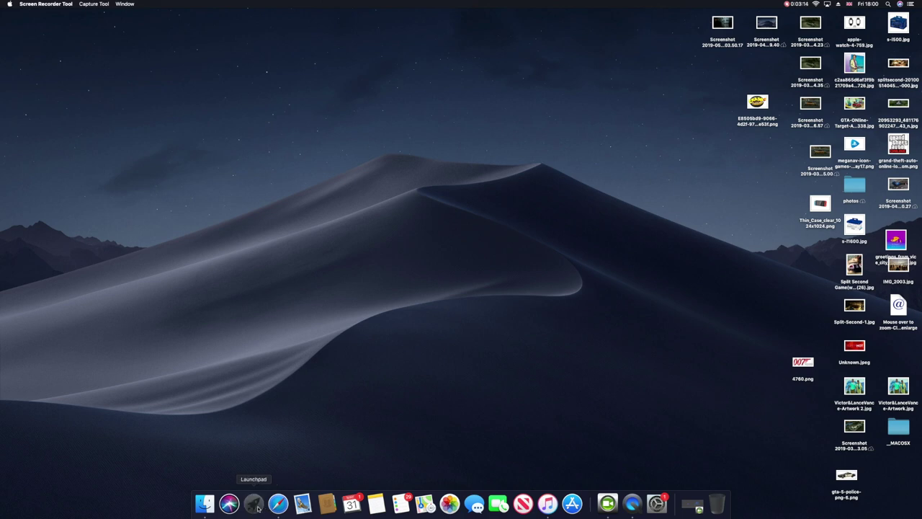
pyautogui.click(401, 504)
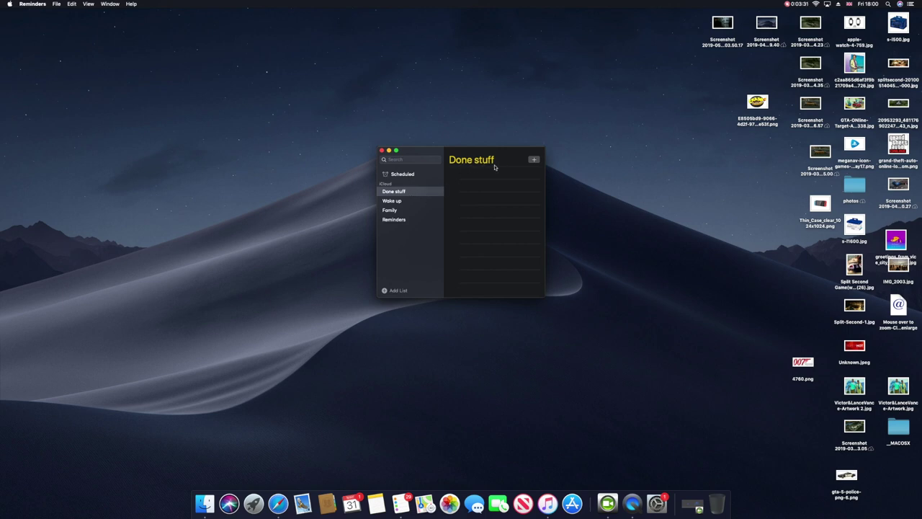
pyautogui.click(534, 160)
pyautogui.write('Take the trash')
pyautogui.press('Return')
pyautogui.write('Feed my c')
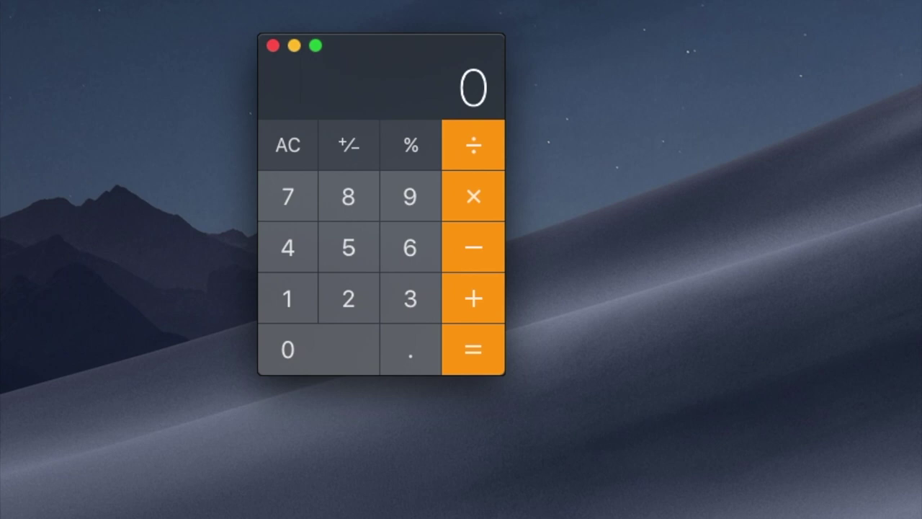
# Enter the addition 544+6 in Calculator.
pyautogui.write('544+6')
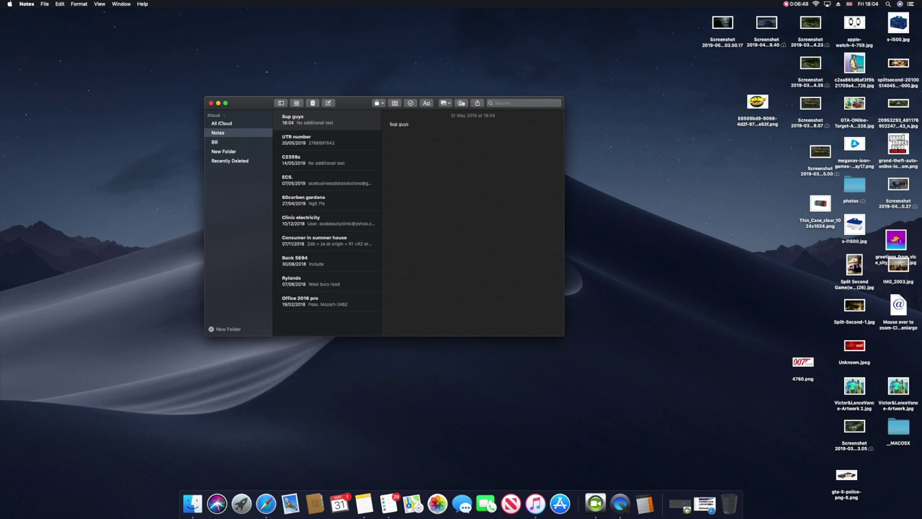
# In Notes, add "coolstorybro" to the "Sup guys" note and erase the note's entire text.
pyautogui.write('coolstorybro')
pyautogui.press('BackSpace')
pyautogui.press('BackSpace')
pyautogui.press('BackSpace')
pyautogui.press('BackSpace')
pyautogui.press('BackSpace')
pyautogui.press('BackSpace')
pyautogui.press('BackSpace')
pyautogui.press('BackSpace')
pyautogui.press('BackSpace')
pyautogui.press('BackSpace')
pyautogui.press('BackSpace')
pyautogui.press('BackSpace')
pyautogui.press('BackSpace')
pyautogui.press('BackSpace')
pyautogui.press('BackSpace')
pyautogui.press('BackSpace')
pyautogui.press('BackSpace')
pyautogui.press('BackSpace')
pyautogui.press('BackSpace')
pyautogui.press('BackSpace')
pyautogui.press('BackSpace')
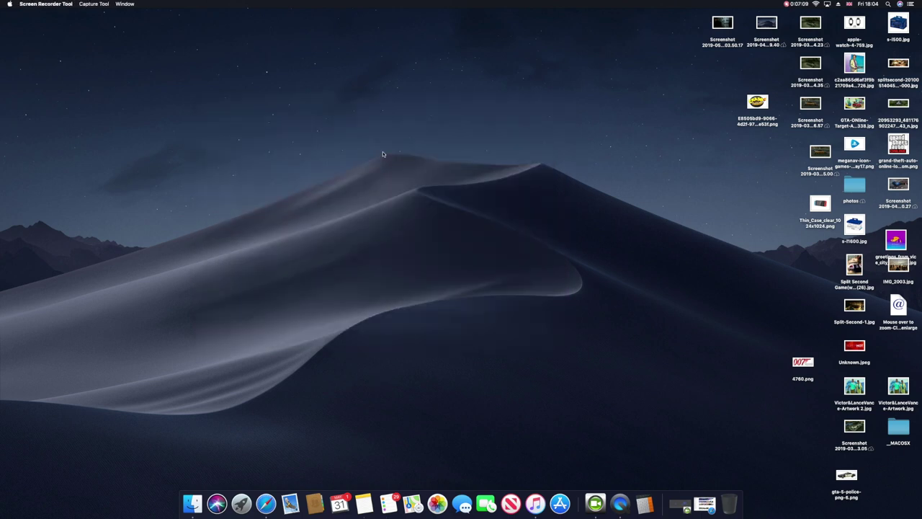